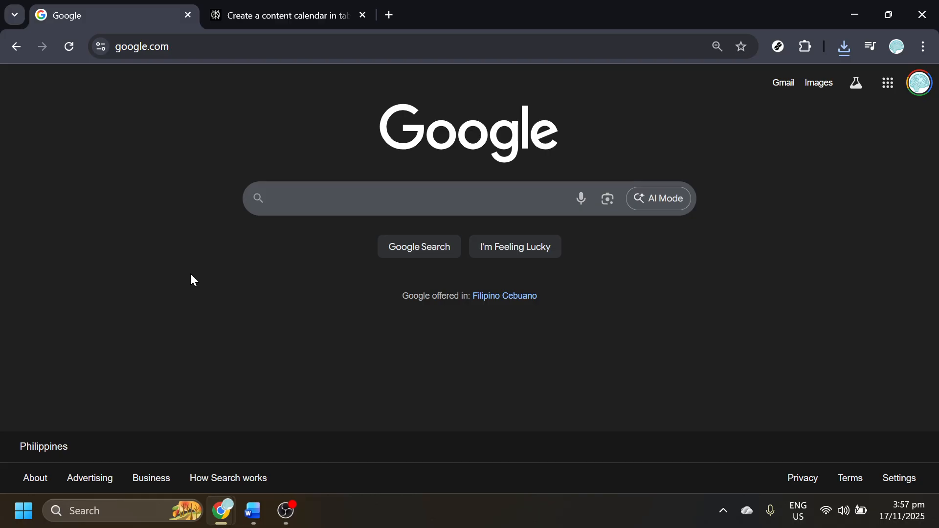
- Search Google for perplexity and open the official Perplexity website from the results
left_click(315, 199)
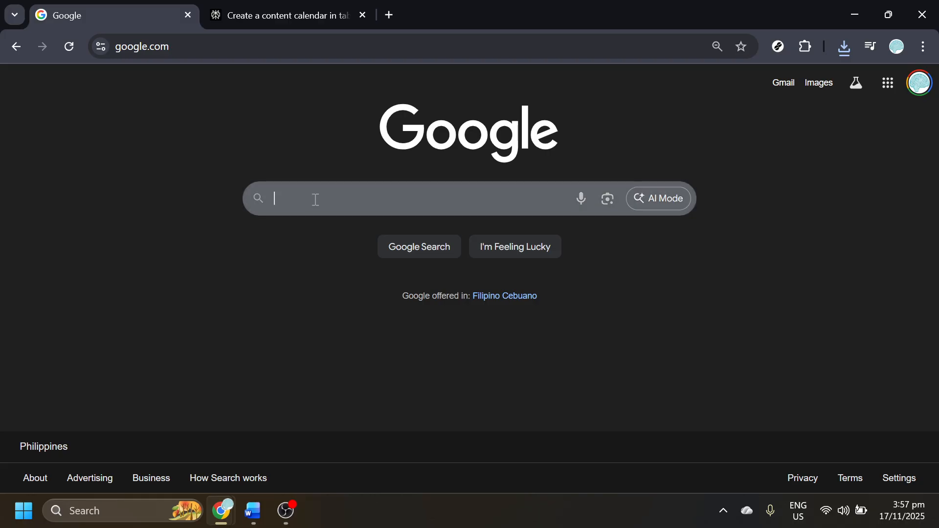
type("p")
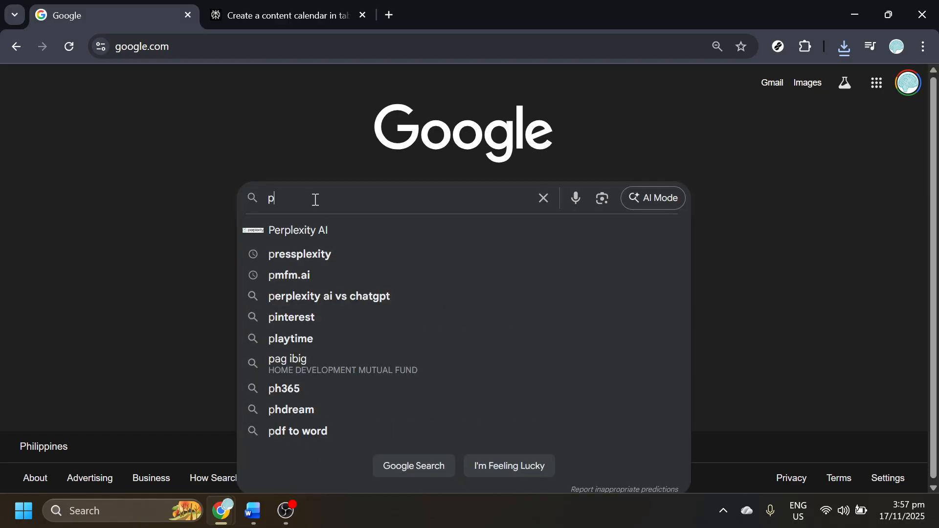
left_click(306, 234)
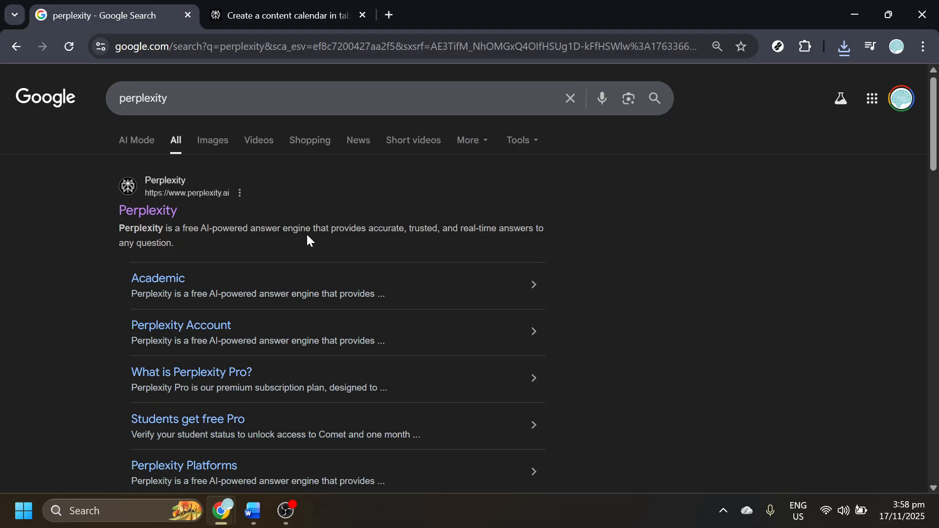
left_click(160, 211)
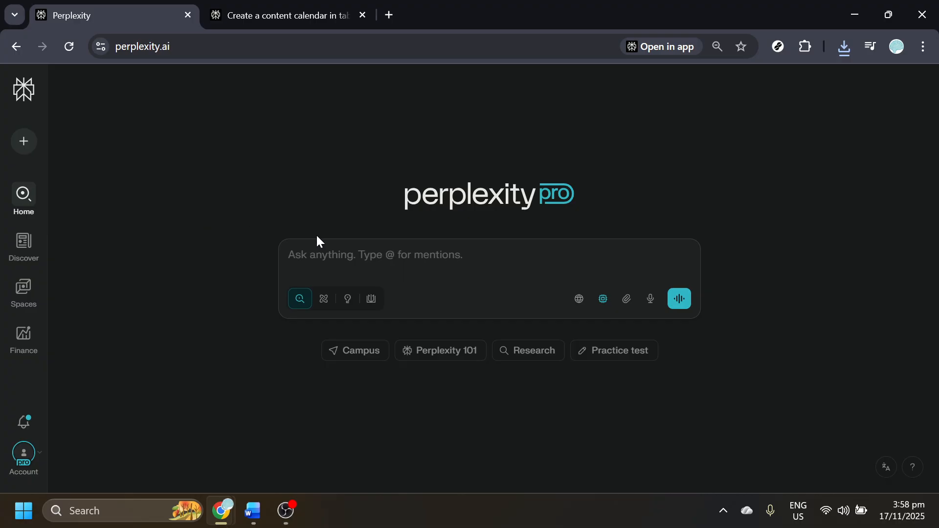
- Prompt for a clean, Word-ready content calendar table with Platform, Date, Topic, Caption and Status columns and 10 entries, and open its generated answer
left_click(332, 248)
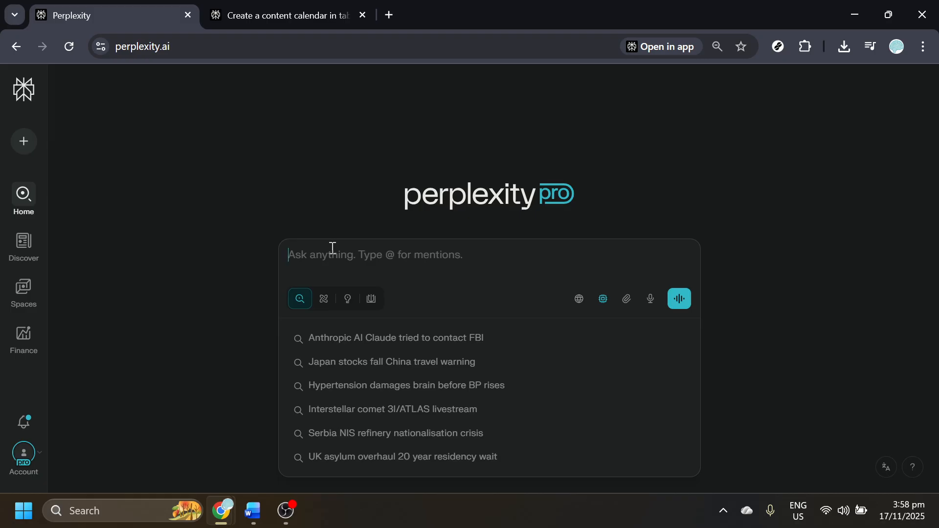
type("Create a content calendar in table format with the columns: Platform, Date, Topic, Caption, and Status. Generate 10 entries and make sure the table is clean, aligned, and easy to paste into Microsoft Word. Use realistic topics and captions based on content creation and productivity")
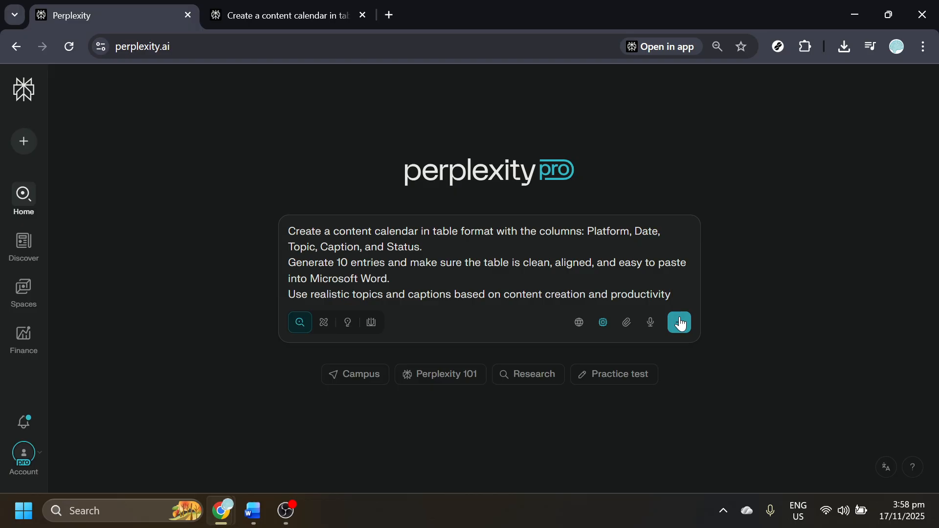
key("ctrl+Tab")
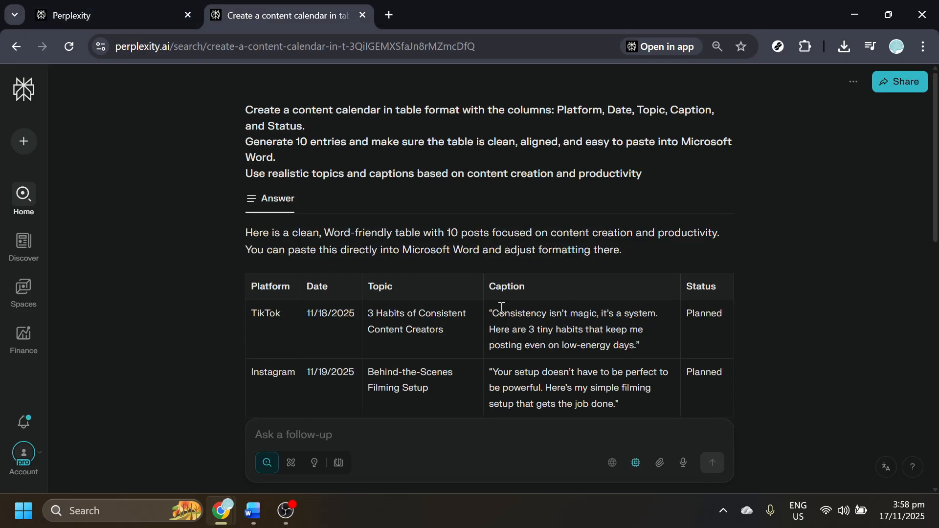
- Copy the entire content calendar table from the answer, from the Platform header through the last TikTok row
scroll(348, 331, "down", 1)
scroll(344, 324, "down", 1)
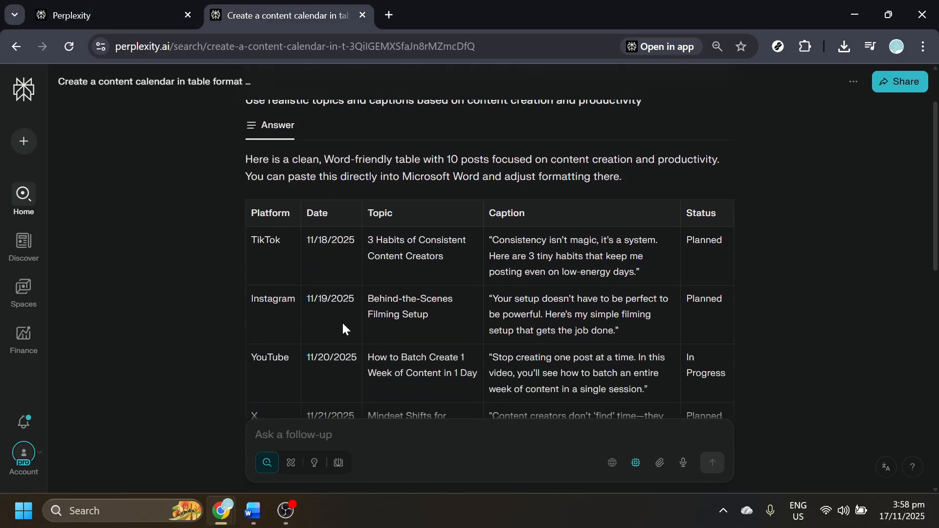
scroll(343, 323, "down", 2)
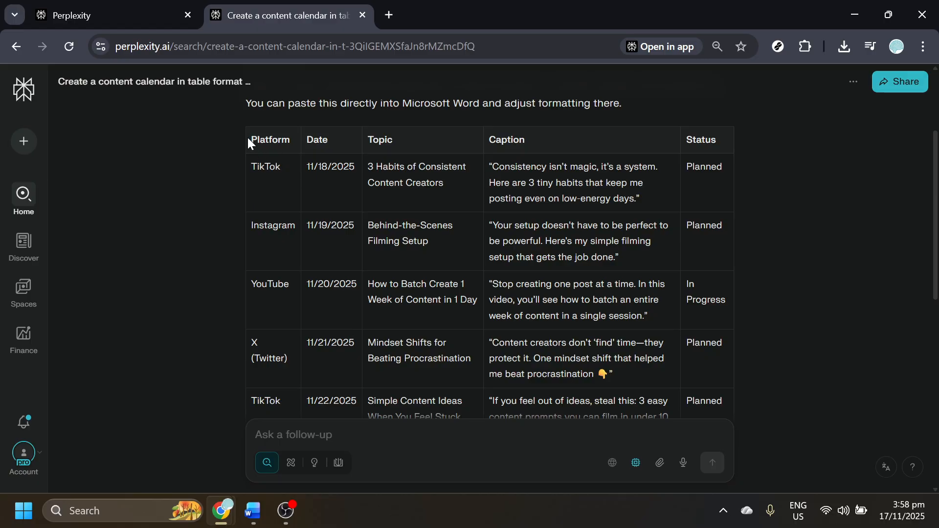
left_click_drag(251, 134, 705, 267)
scroll(523, 222, "down", 2)
scroll(524, 222, "down", 5)
scroll(523, 222, "down", 2)
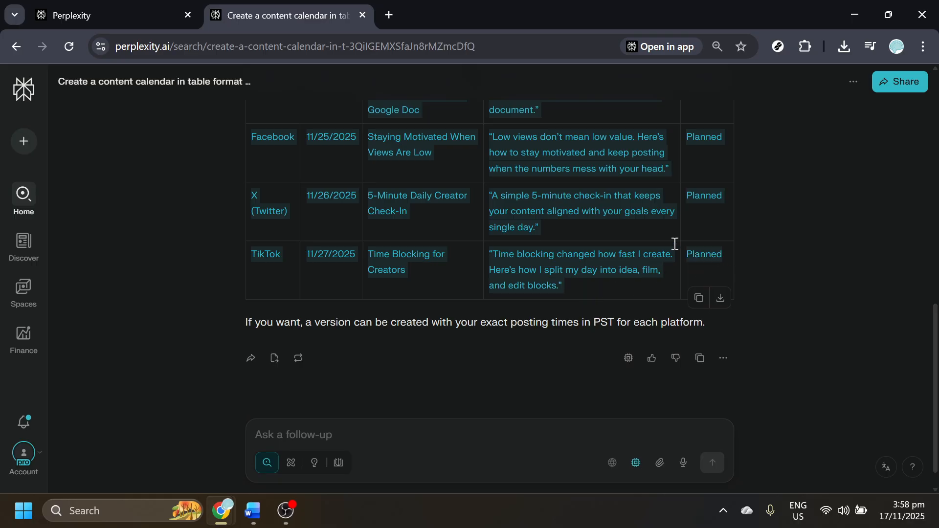
right_click(597, 214)
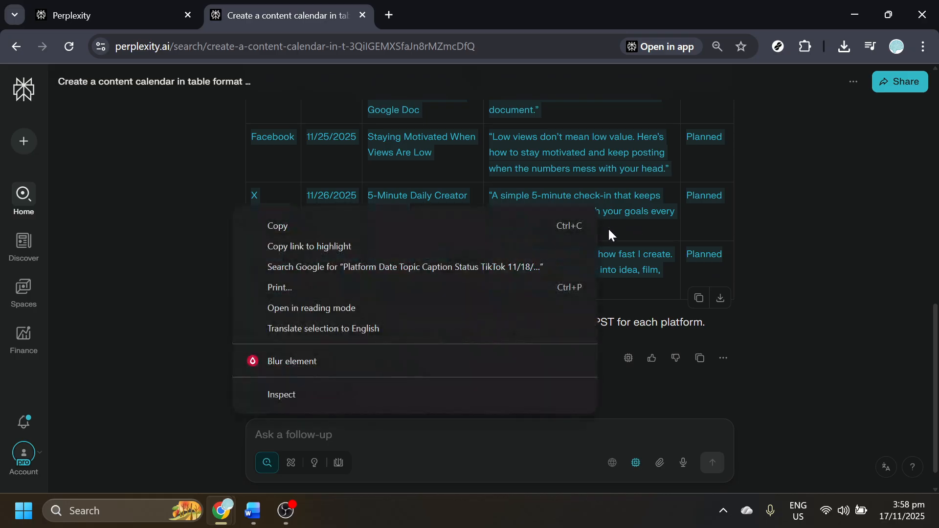
left_click(396, 225)
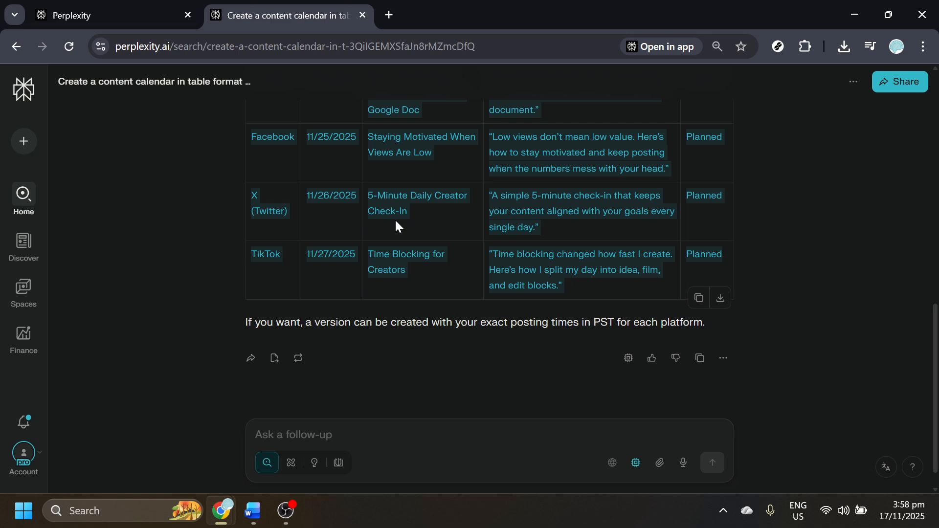
- Switch to Word and paste the copied table into the blank document, keeping its source formatting
left_click(262, 514)
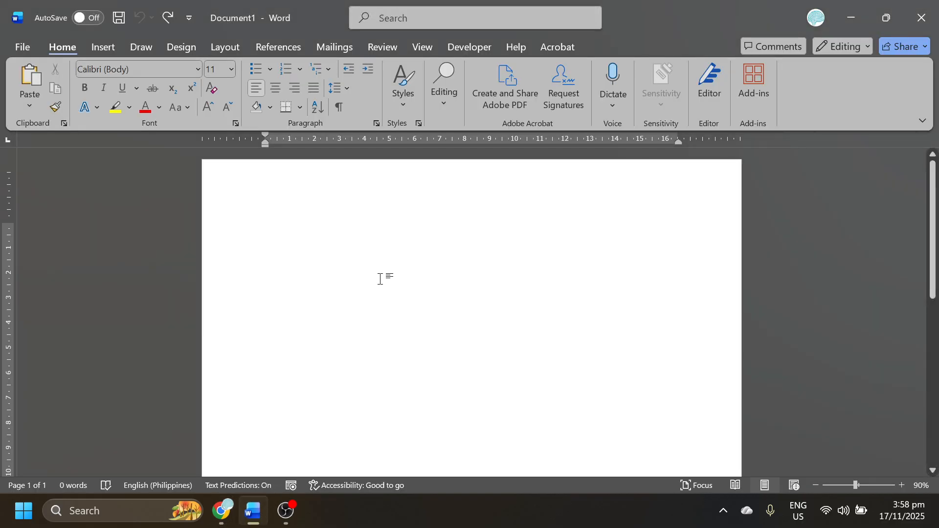
right_click(369, 238)
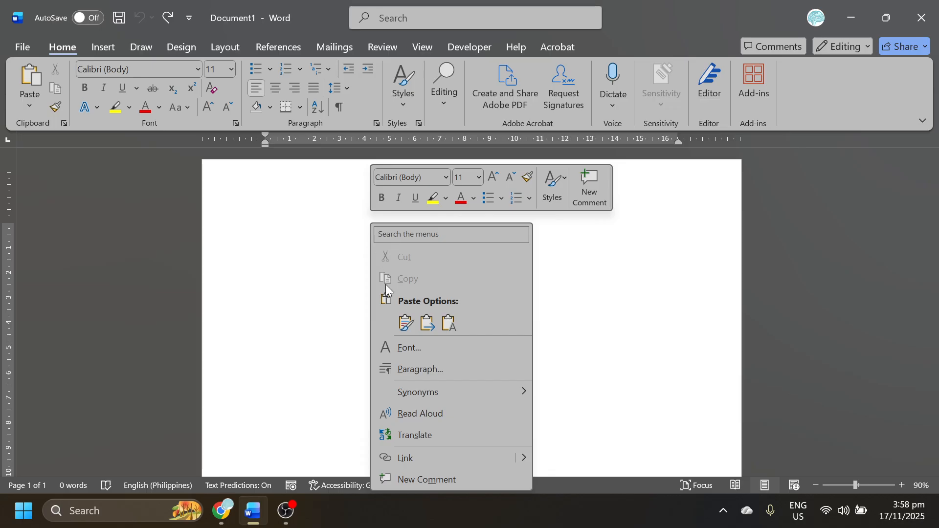
left_click(401, 324)
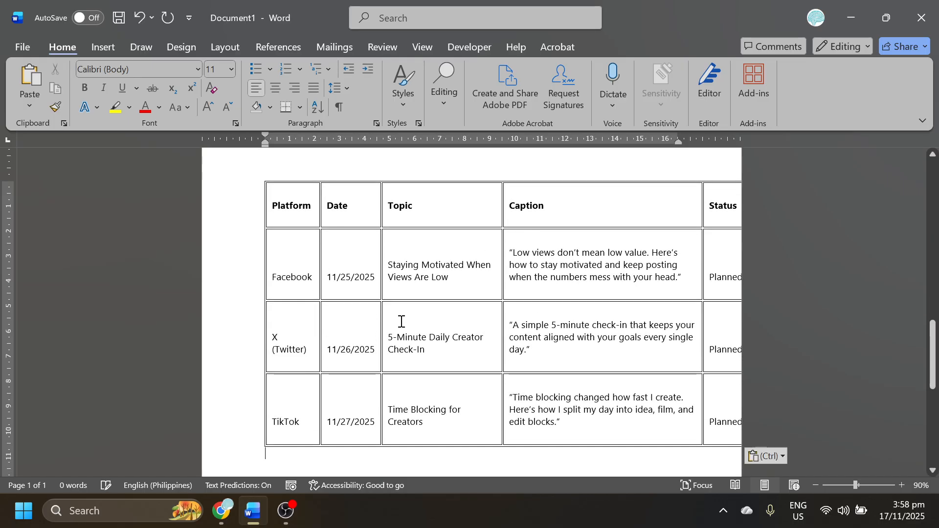
- Narrow the pasted table from its right edge to about 18 cm so the Status column fits on the page
scroll(545, 357, "up", 5)
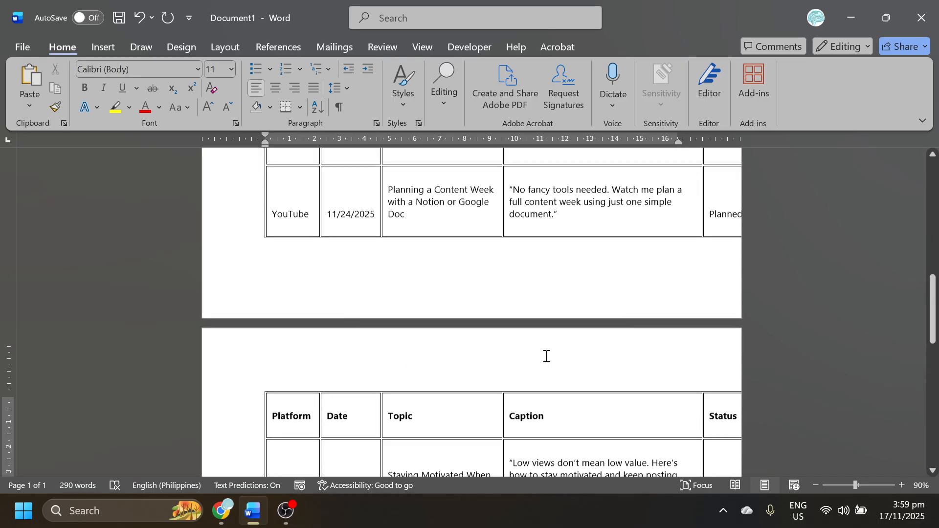
scroll(545, 357, "up", 5)
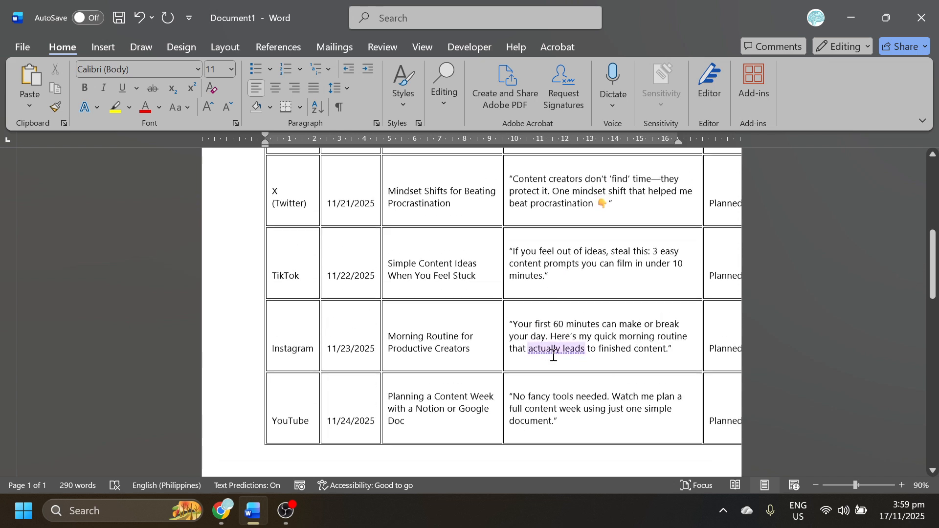
left_click(717, 251)
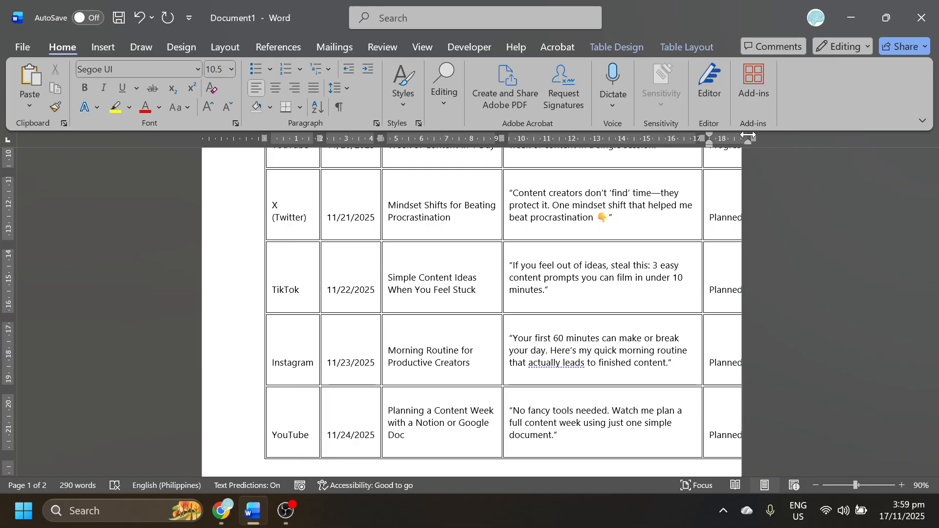
left_click_drag(748, 135, 706, 148)
scroll(479, 313, "up", 8)
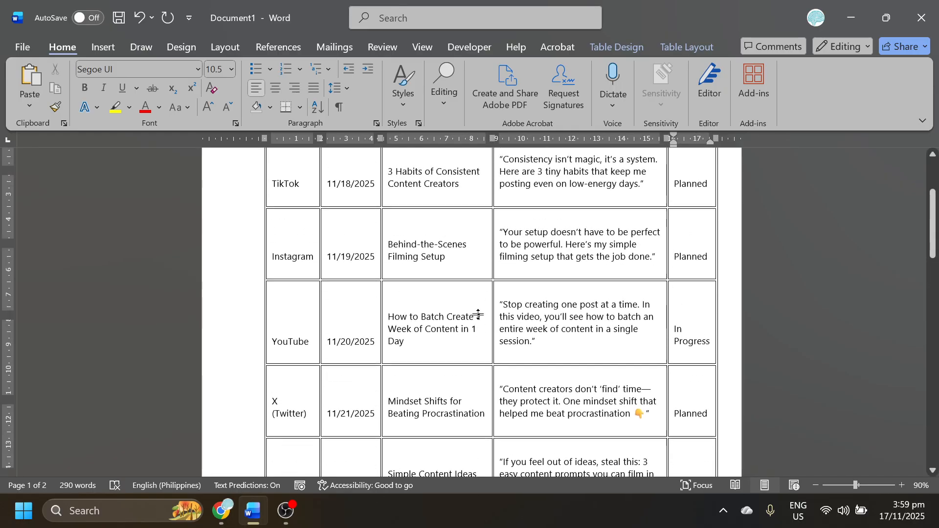
- Narrow the table further to about 17.5 cm and widen the Status column by moving its border into the Caption column
scroll(479, 314, "up", 1)
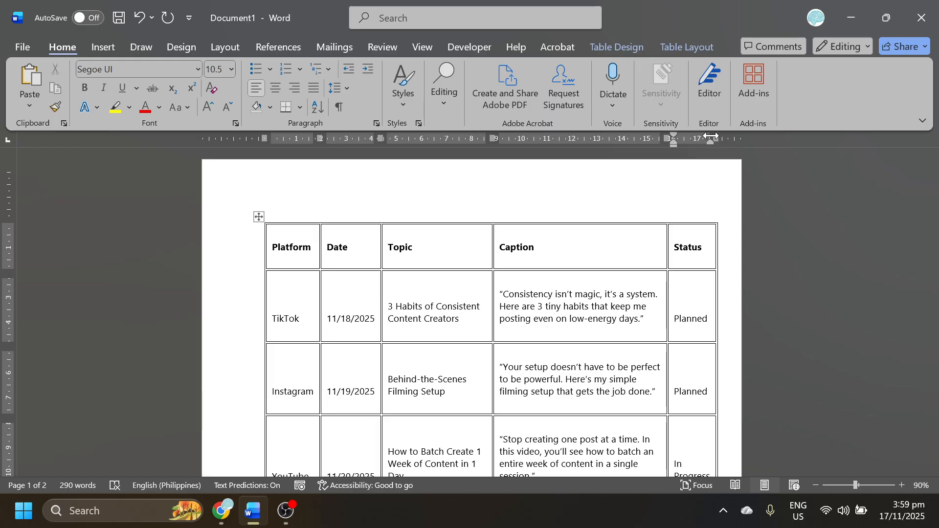
left_click_drag(711, 138, 702, 139)
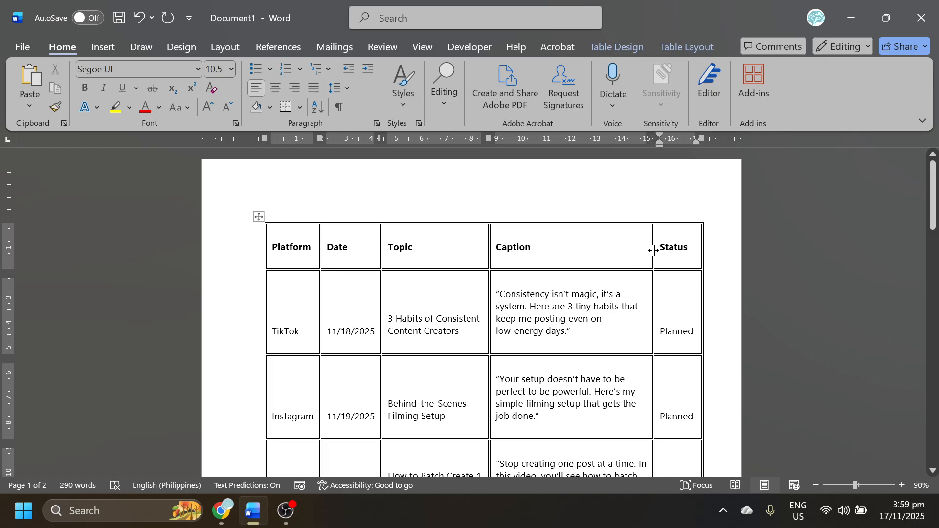
left_click_drag(653, 250, 644, 252)
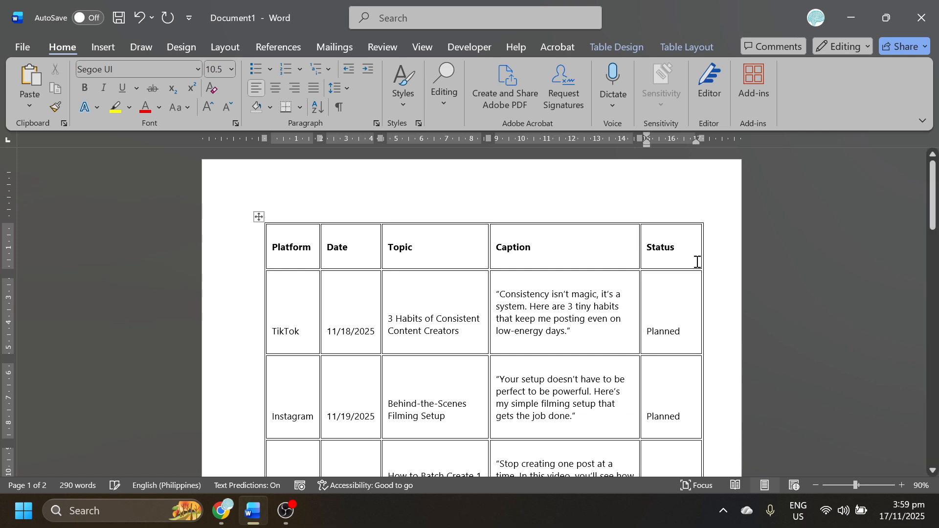
- Review the resized content calendar across both pages, checking the column fit and text wrapping in every row
scroll(790, 303, "down", 3)
scroll(790, 304, "down", 10)
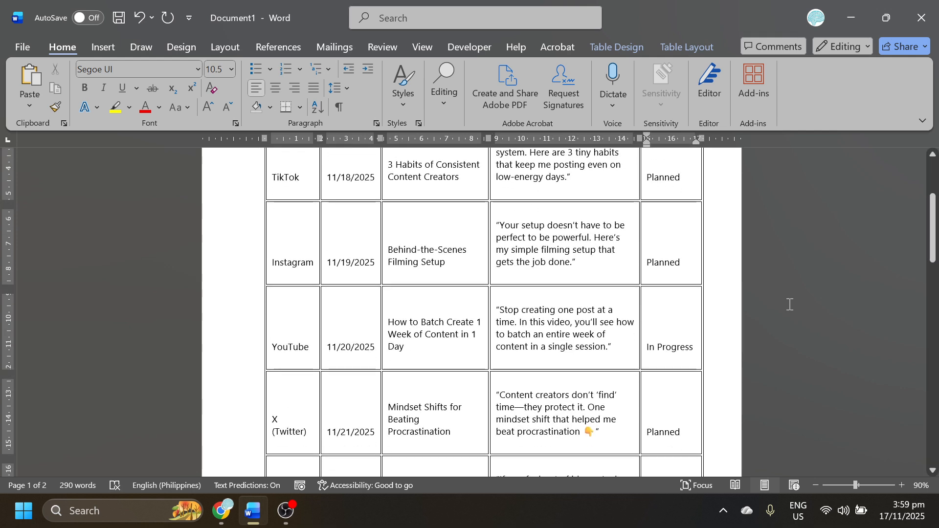
scroll(790, 304, "down", 6)
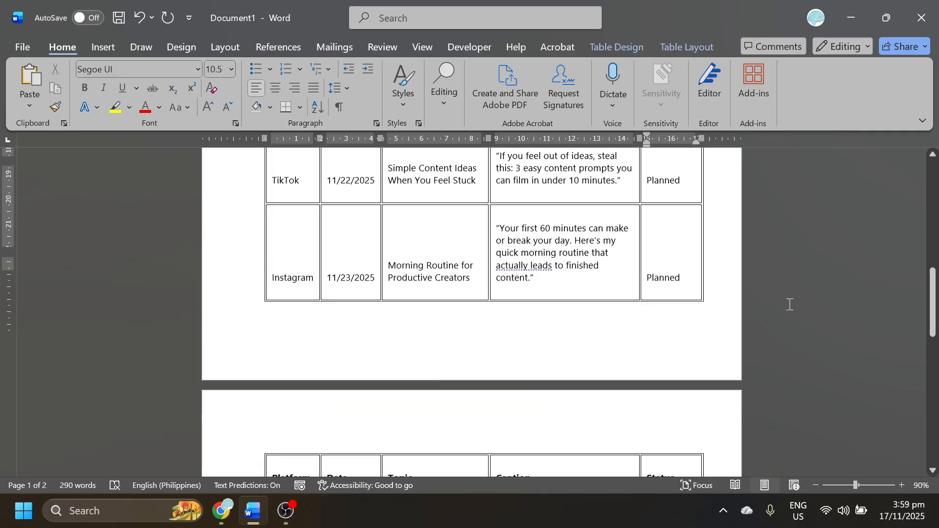
scroll(790, 304, "down", 5)
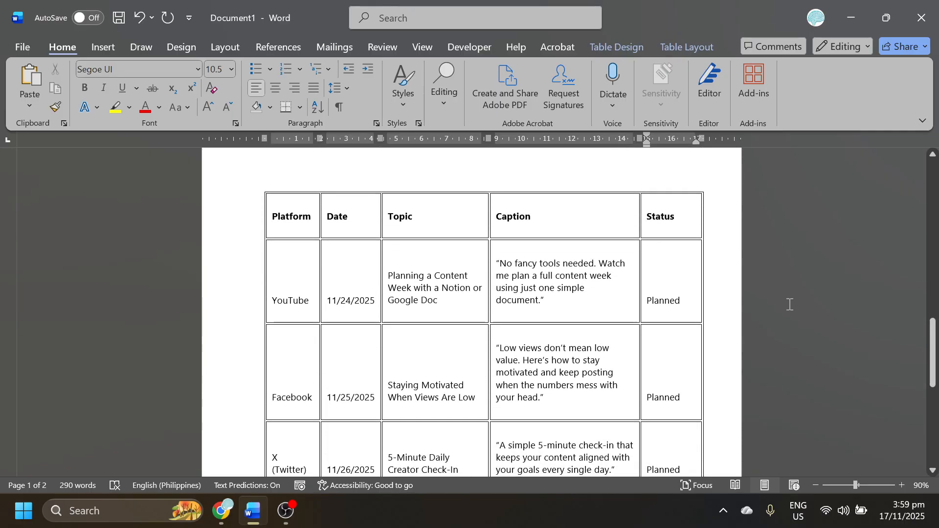
scroll(790, 304, "down", 4)
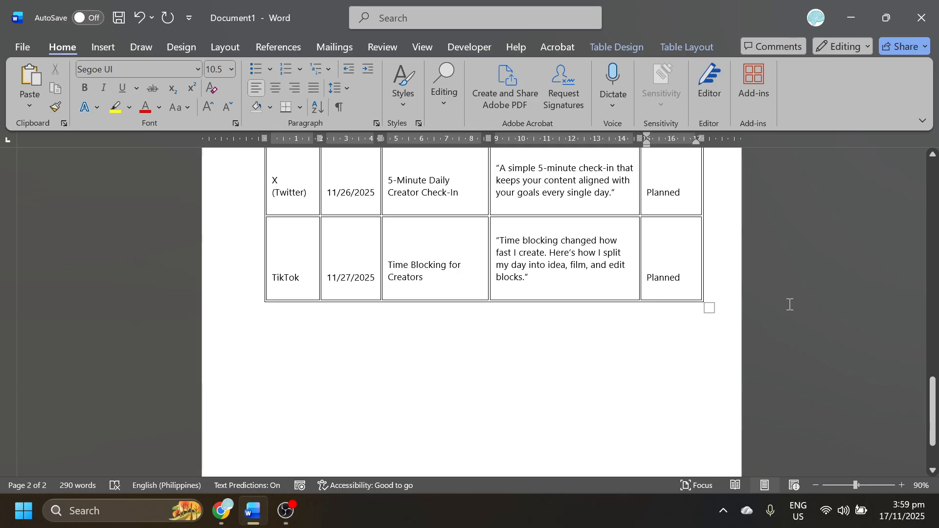
scroll(790, 304, "up", 11)
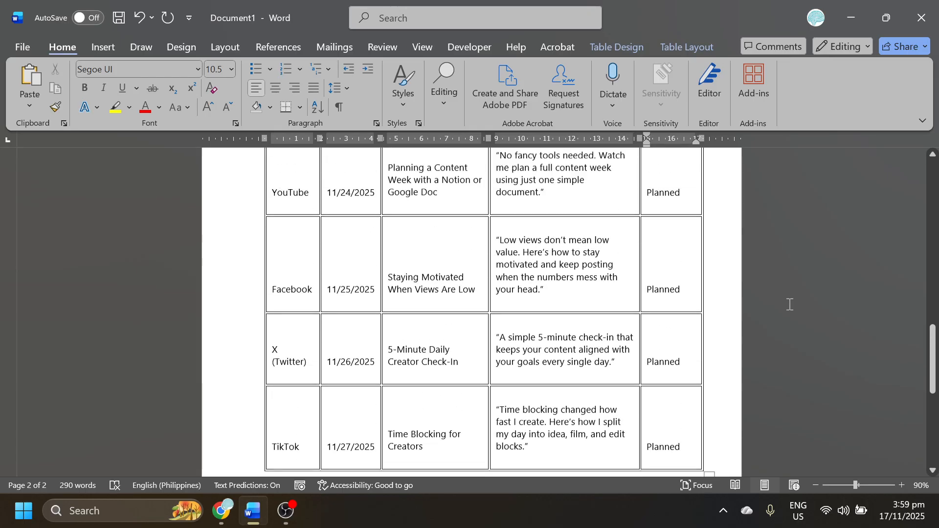
scroll(790, 304, "up", 10)
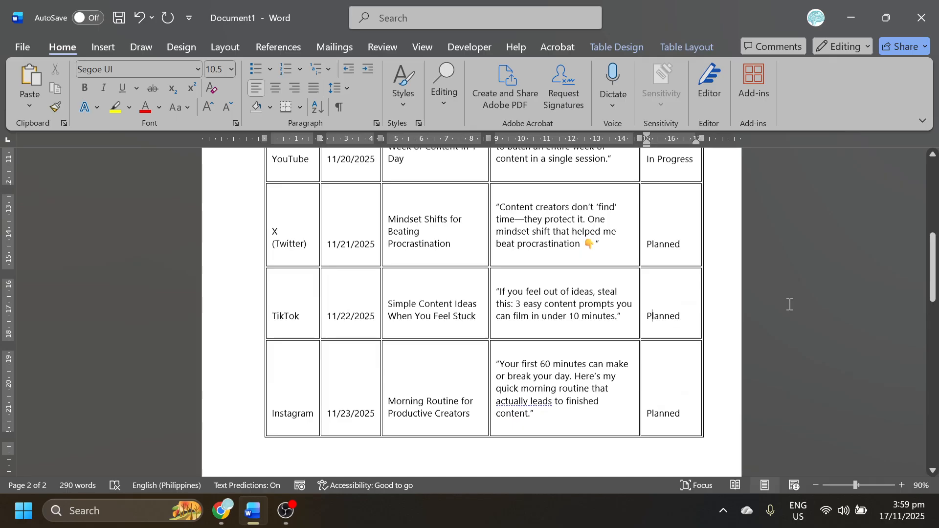
scroll(789, 304, "up", 3)
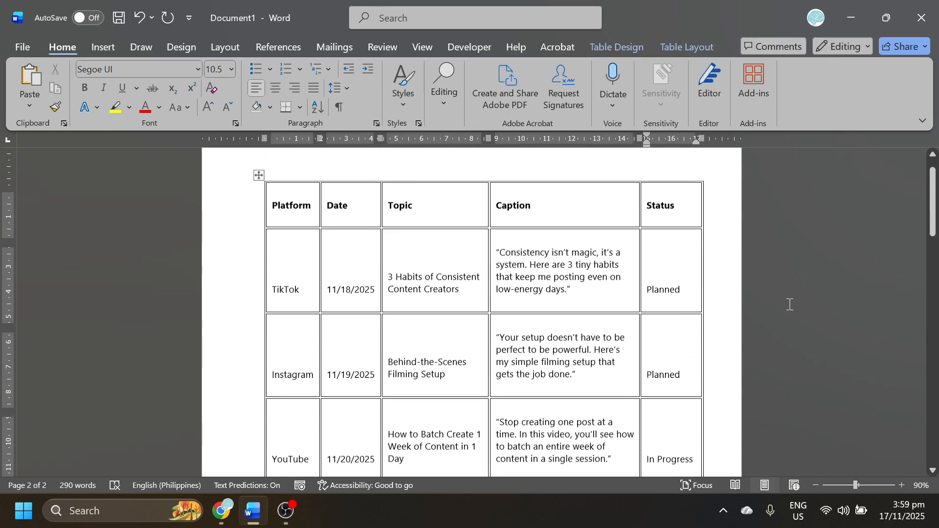